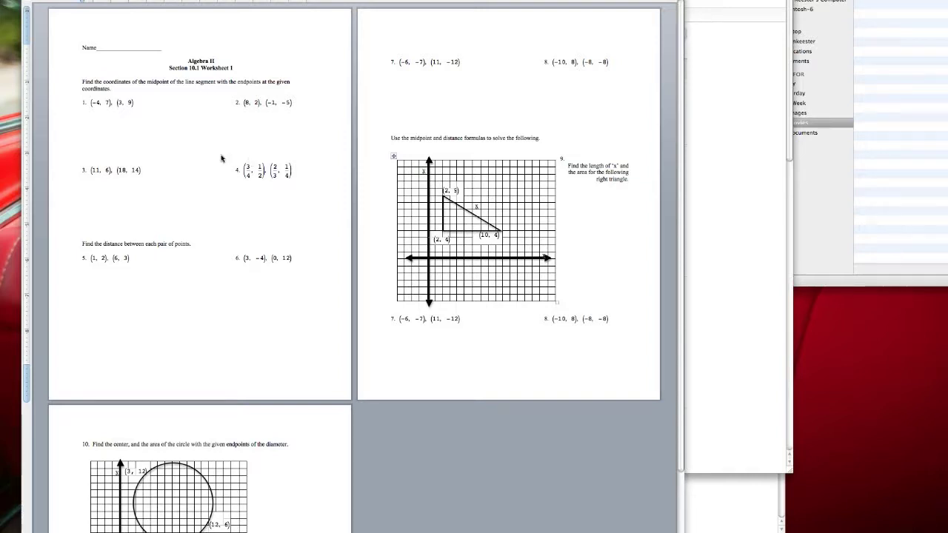
Open the Midpoint Formula video's YouTube page from the video list in Safari.
click(772, 31)
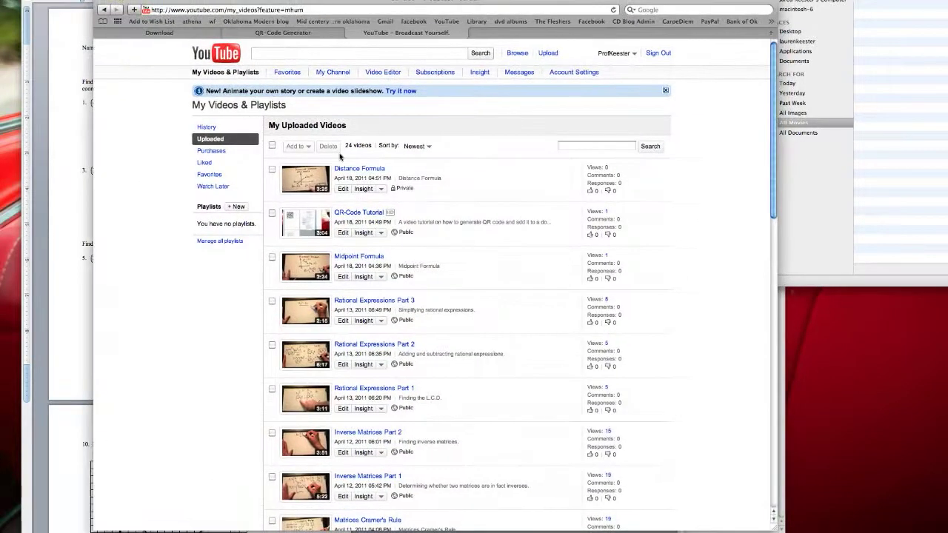
click(359, 258)
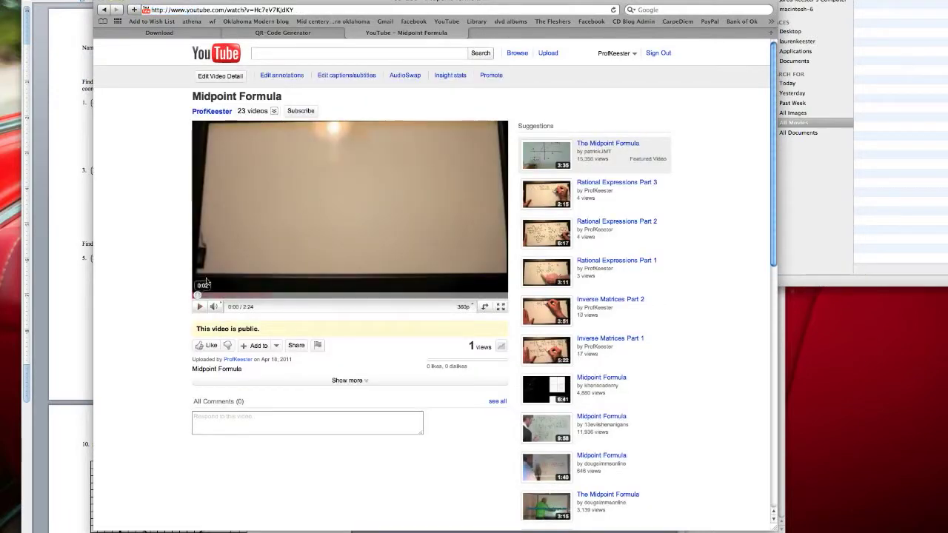
drag(166, 3, 165, 17)
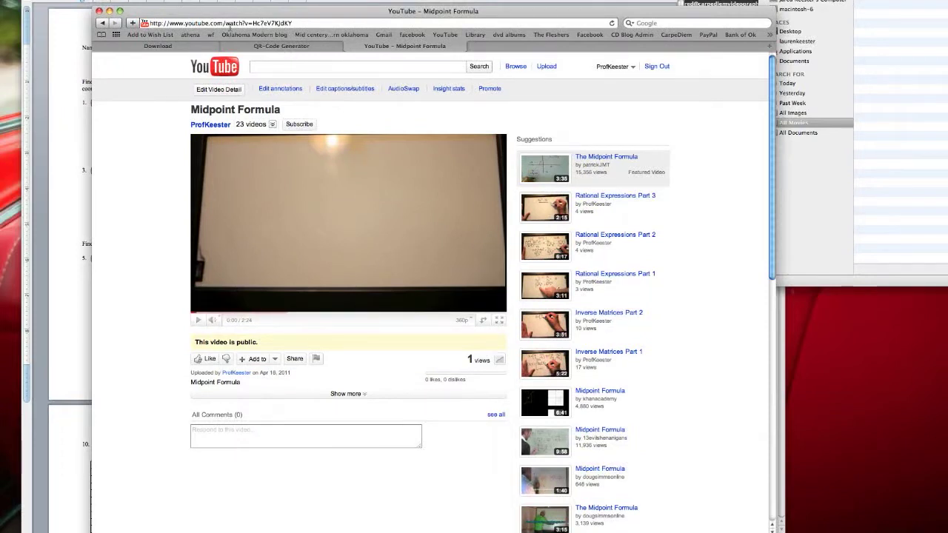
Copy the video's web address from the address bar.
click(230, 25)
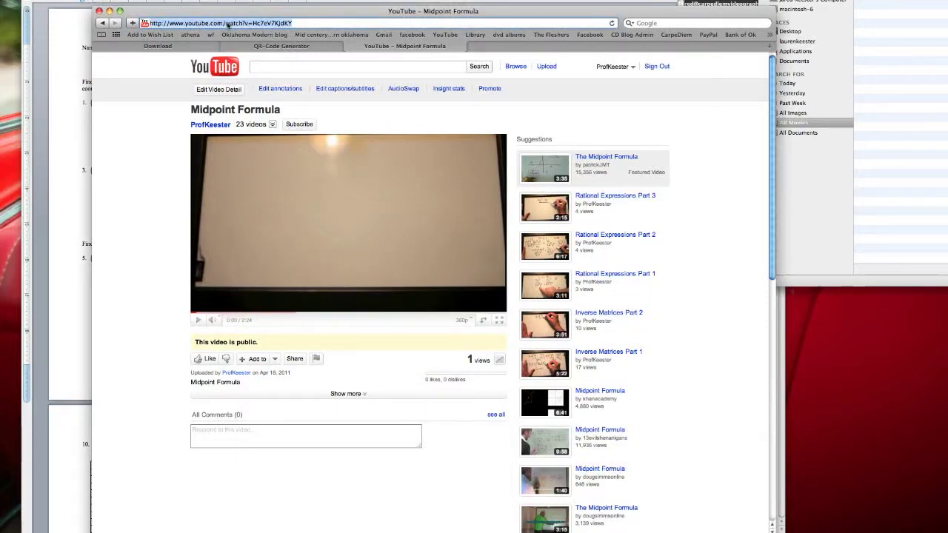
right_click(228, 24)
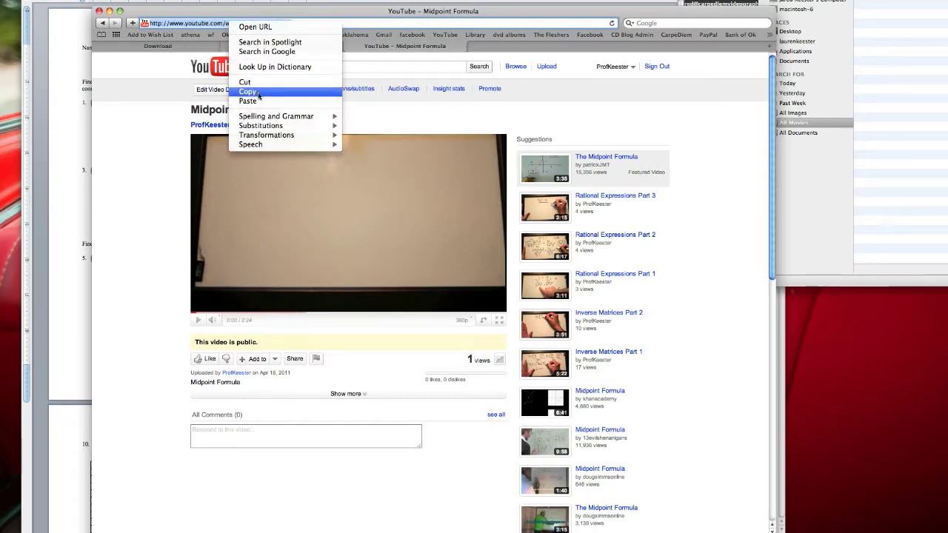
click(257, 95)
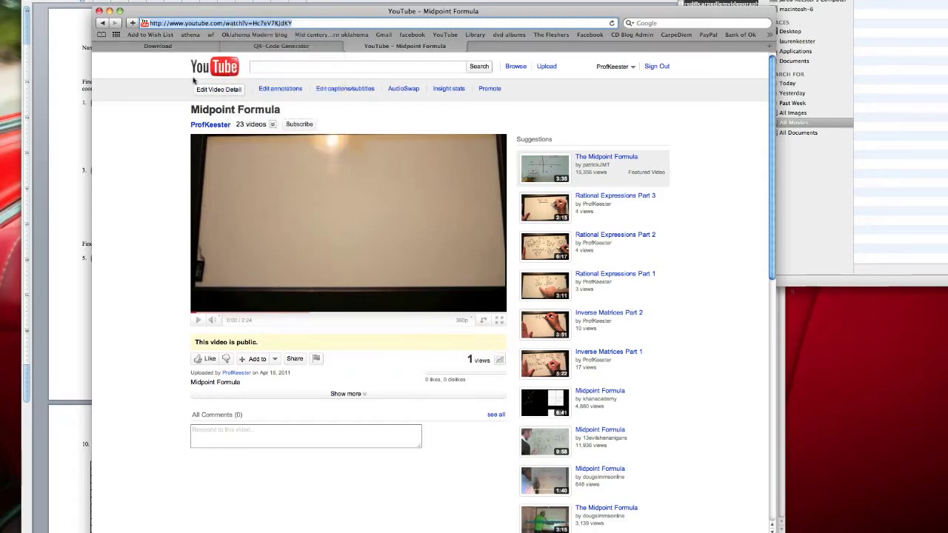
Replace the Kaywa generator's URL field with the copied YouTube address.
click(268, 46)
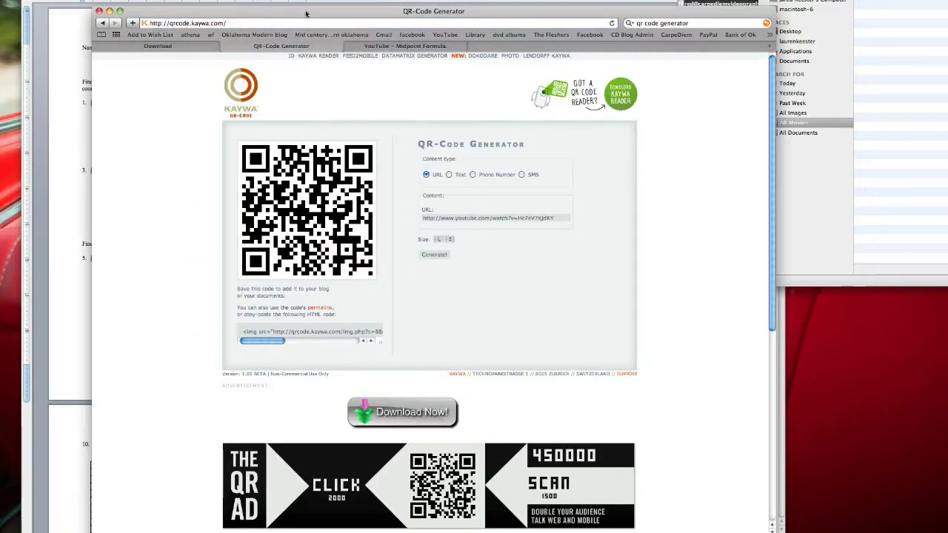
drag(305, 12, 298, 17)
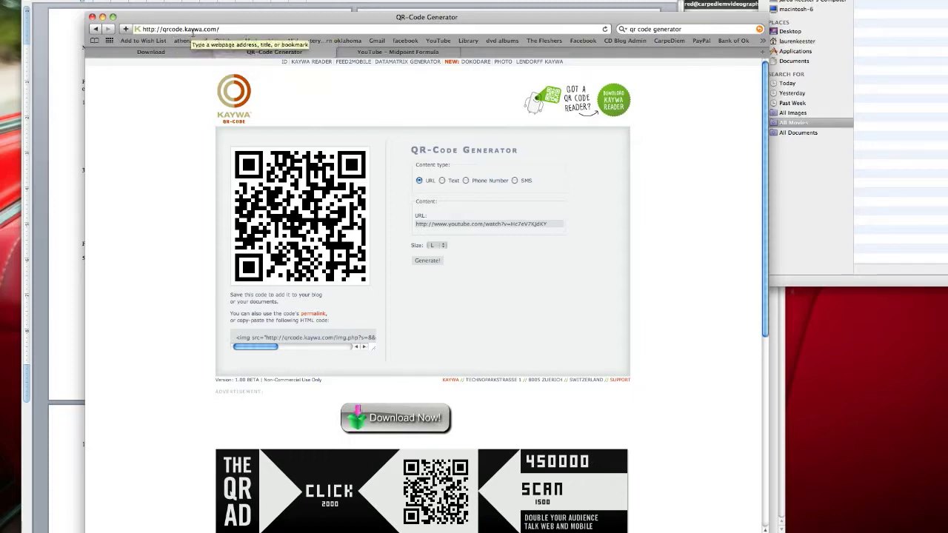
click(439, 225)
triple_click(443, 225)
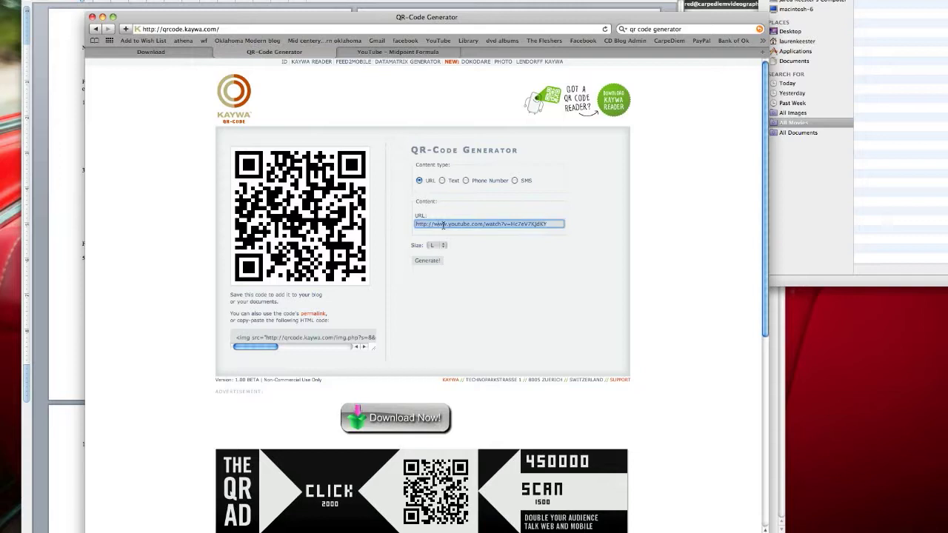
right_click(442, 225)
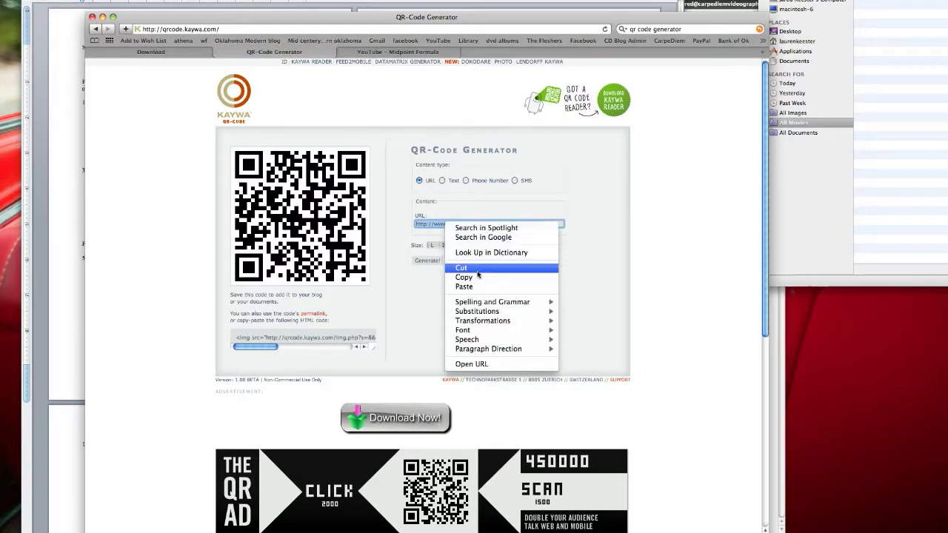
click(485, 287)
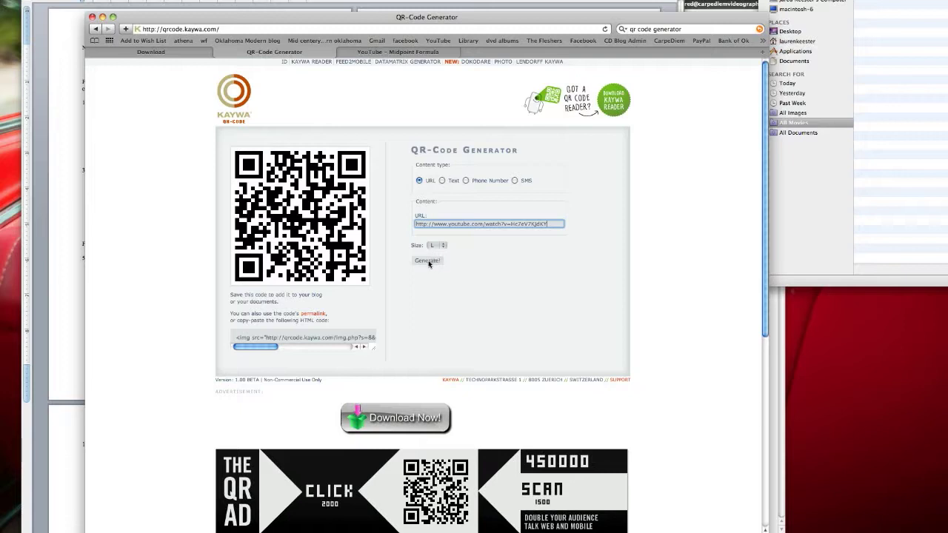
Generate the QR code and copy its image.
click(427, 262)
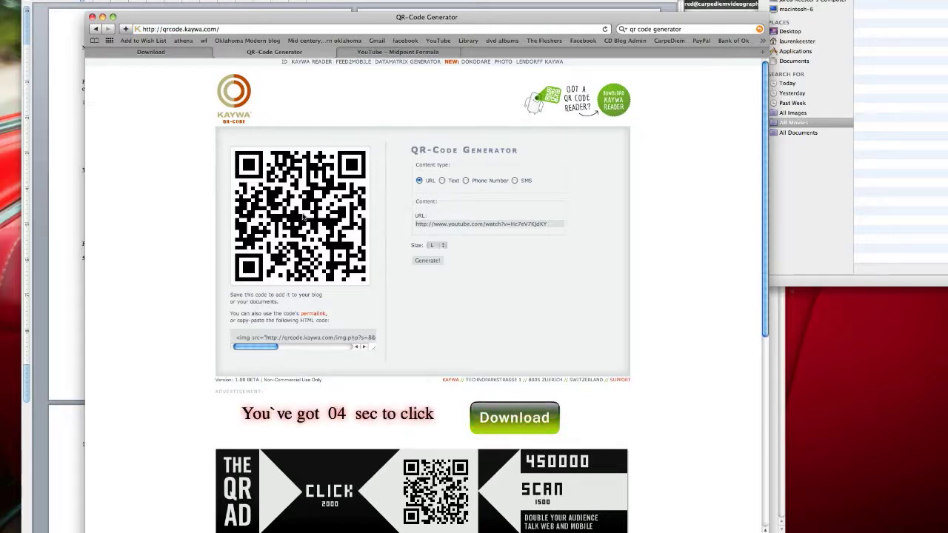
right_click(303, 218)
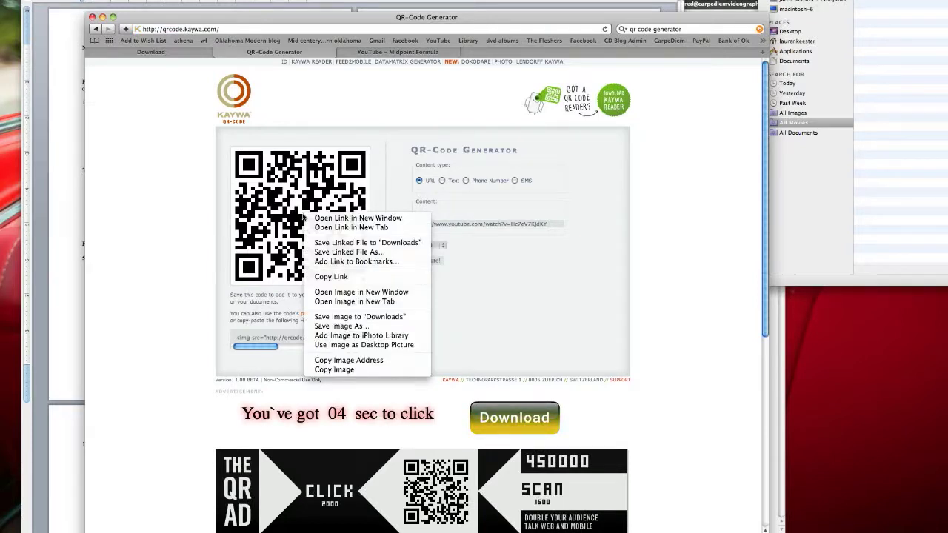
click(338, 370)
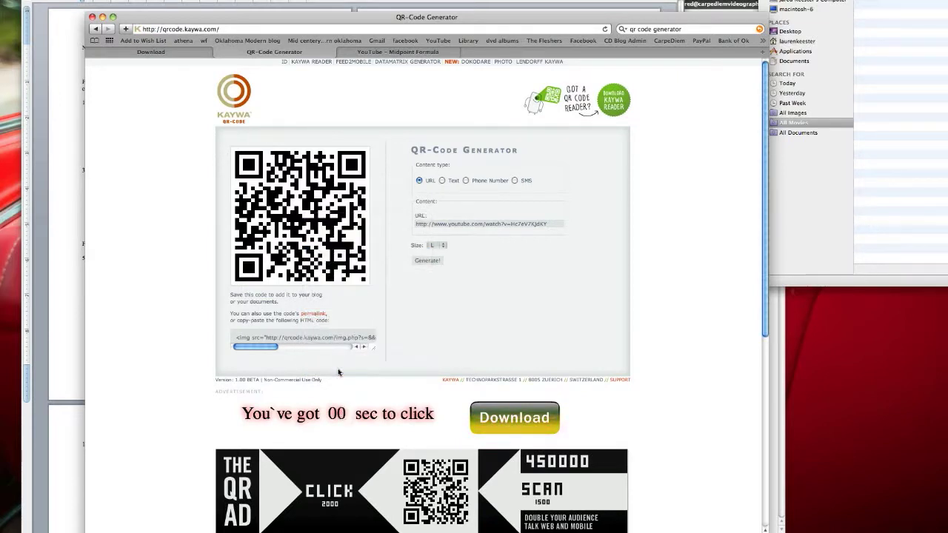
Use Paste Special near the worksheet title to insert the QR code as a Picture.
click(61, 155)
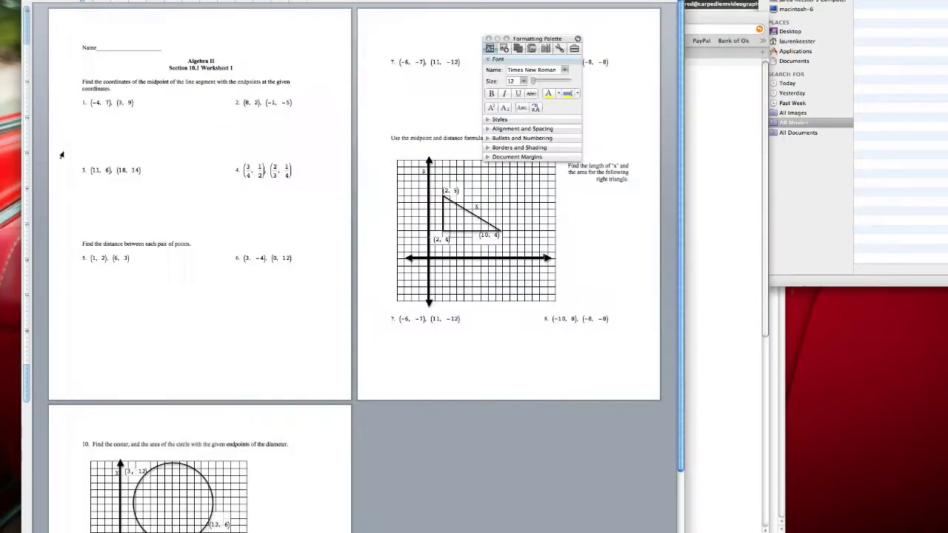
right_click(172, 50)
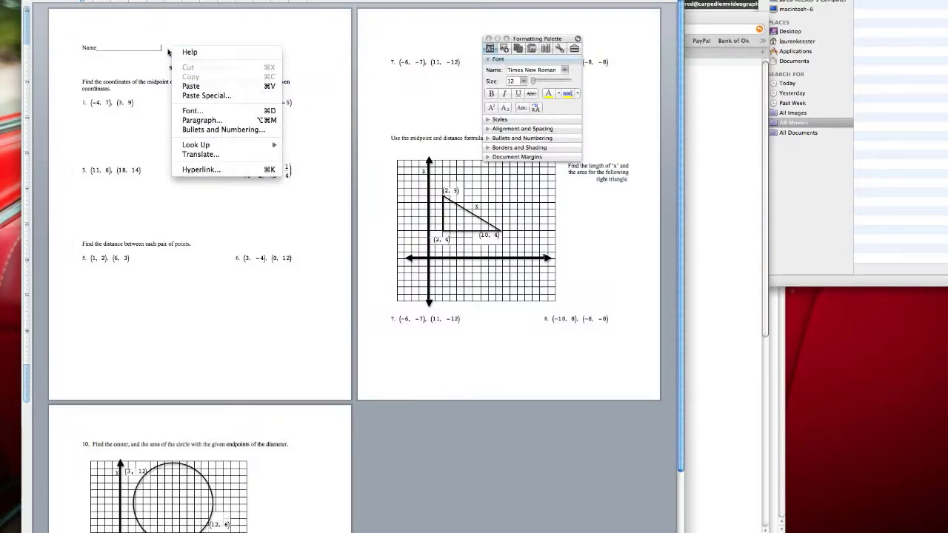
click(166, 51)
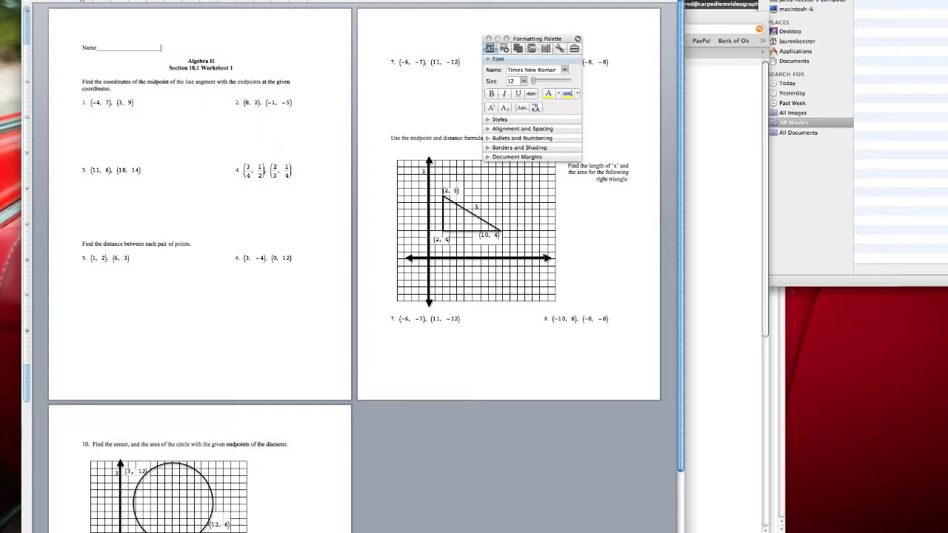
right_click(176, 47)
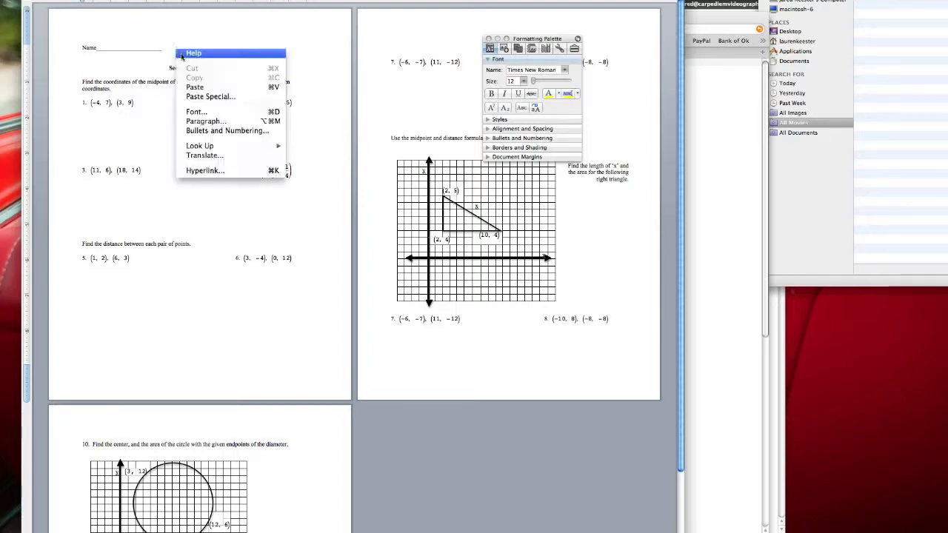
click(206, 97)
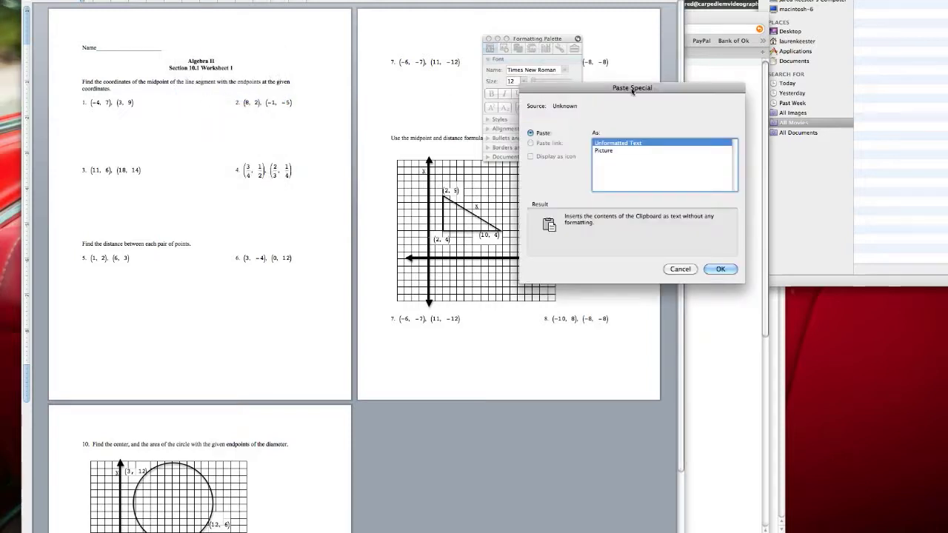
drag(630, 89, 489, 91)
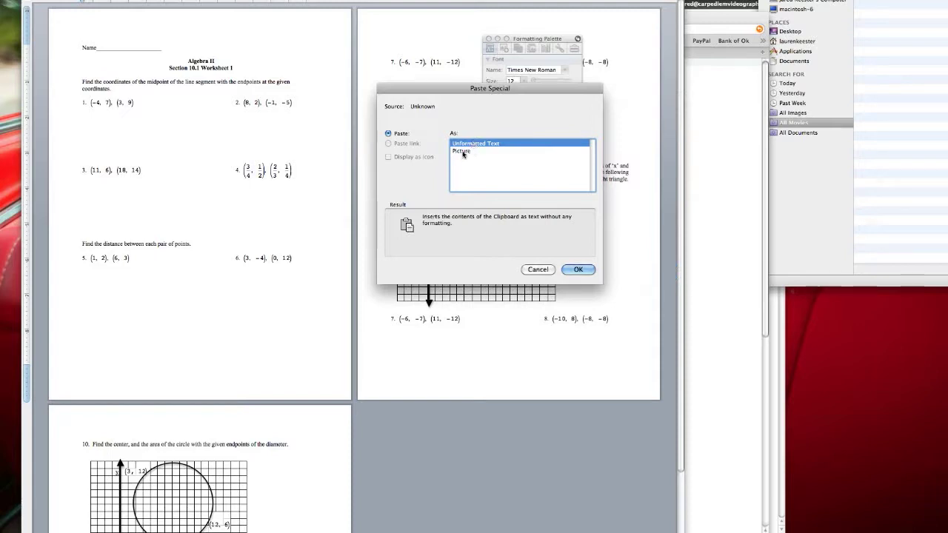
click(462, 152)
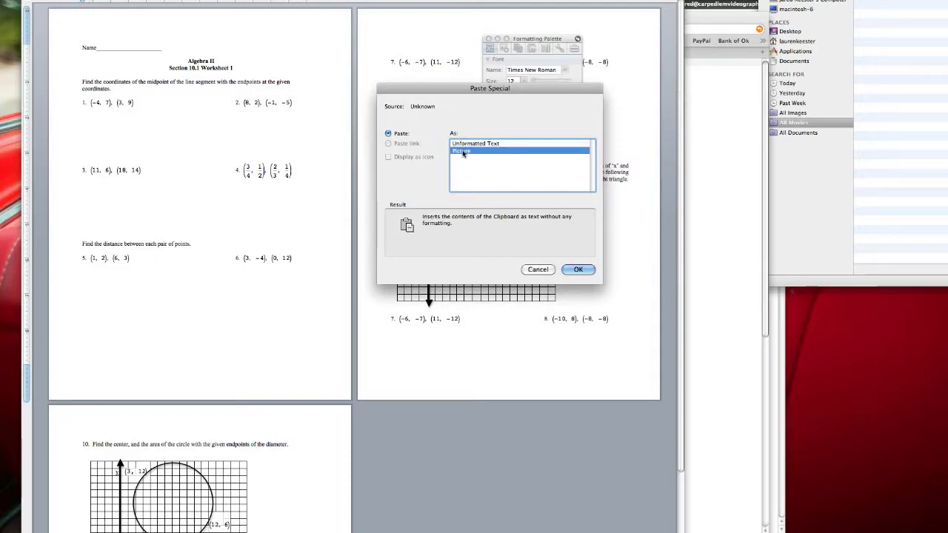
click(578, 269)
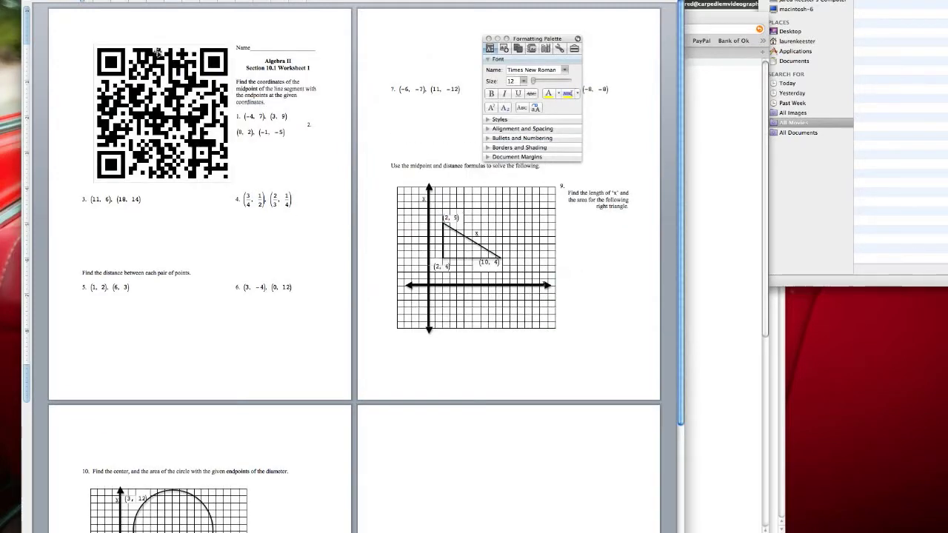
Set the QR code's wrapping style to Behind Text in the Formatting Palette.
click(190, 136)
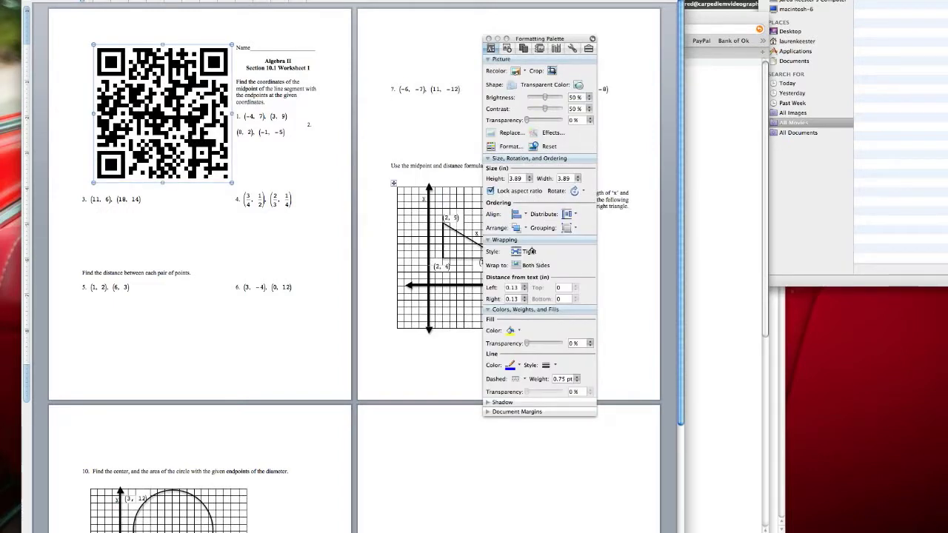
click(488, 241)
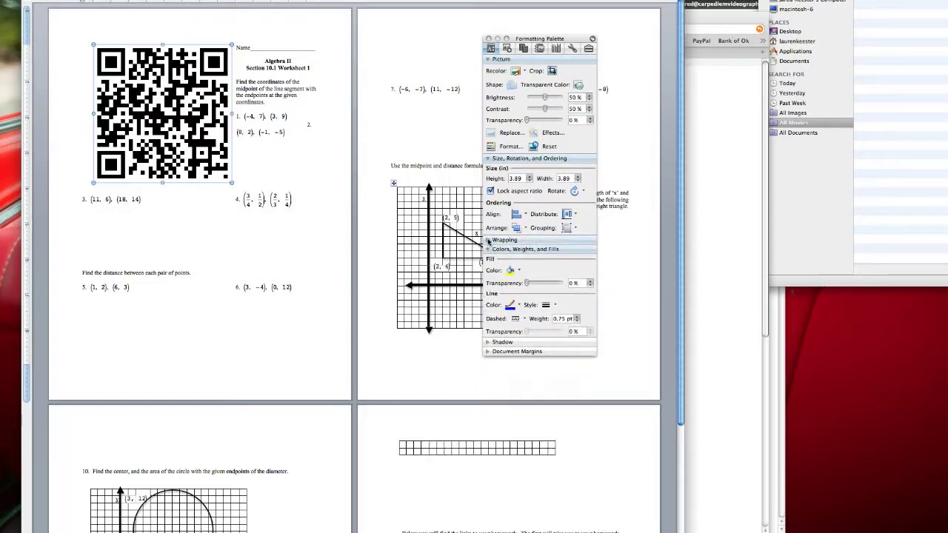
click(488, 241)
click(522, 251)
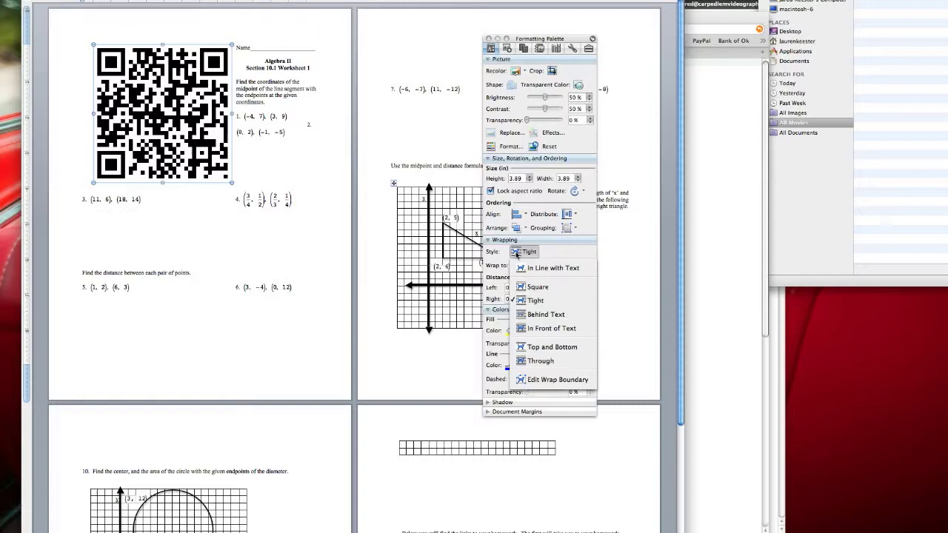
click(546, 314)
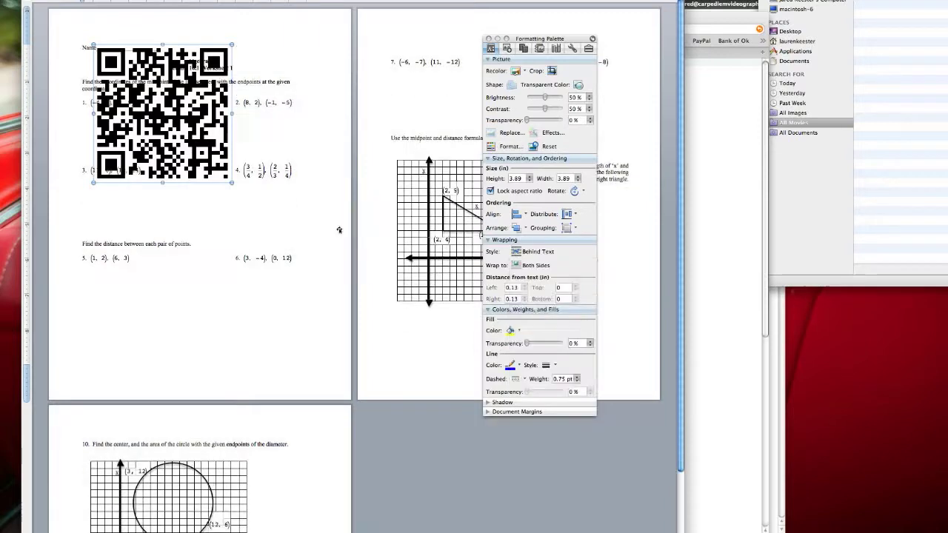
Shrink the QR code and position it in the first page's top-right corner.
drag(231, 182, 156, 106)
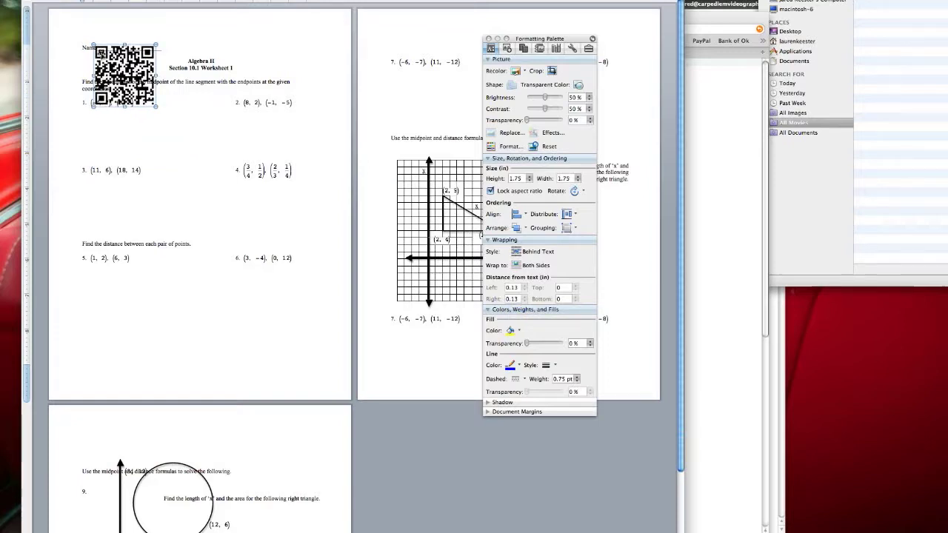
drag(100, 51, 283, 29)
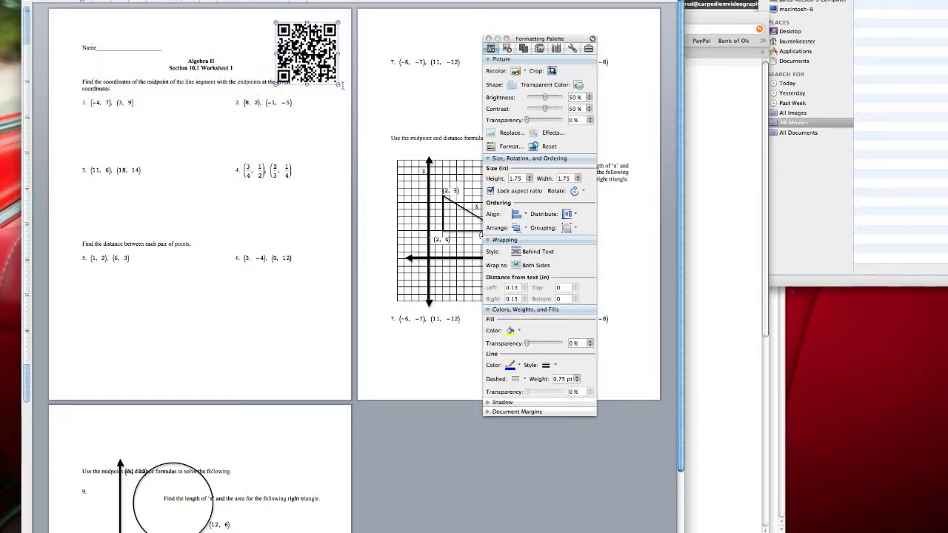
drag(339, 85, 325, 72)
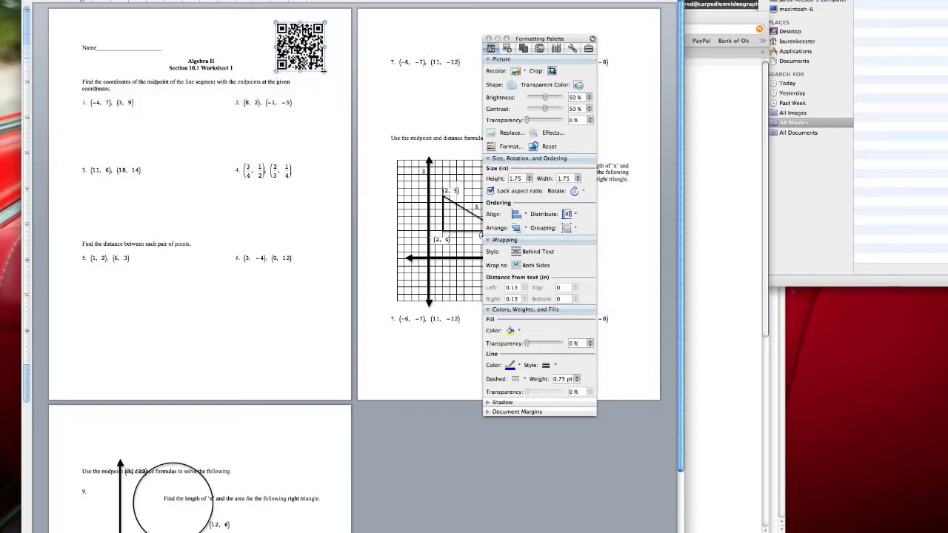
drag(295, 34, 308, 33)
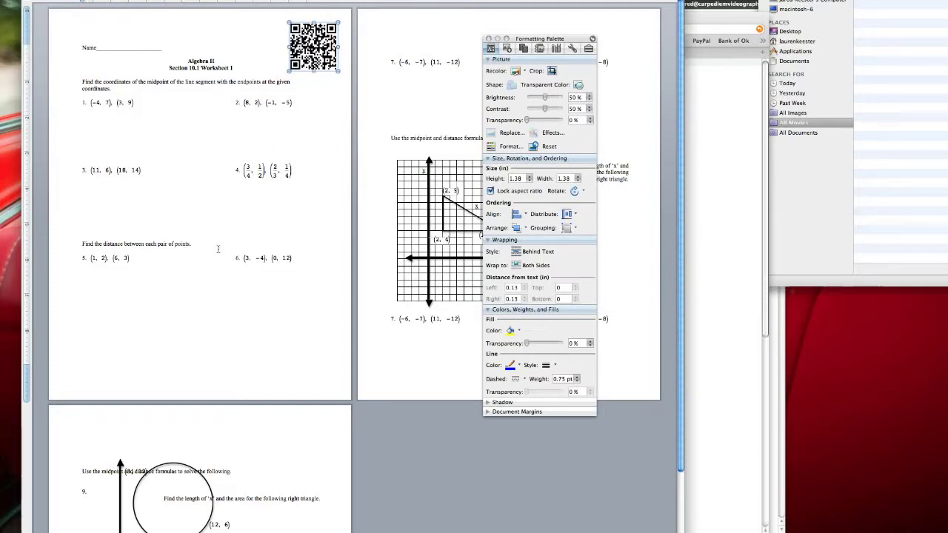
click(196, 244)
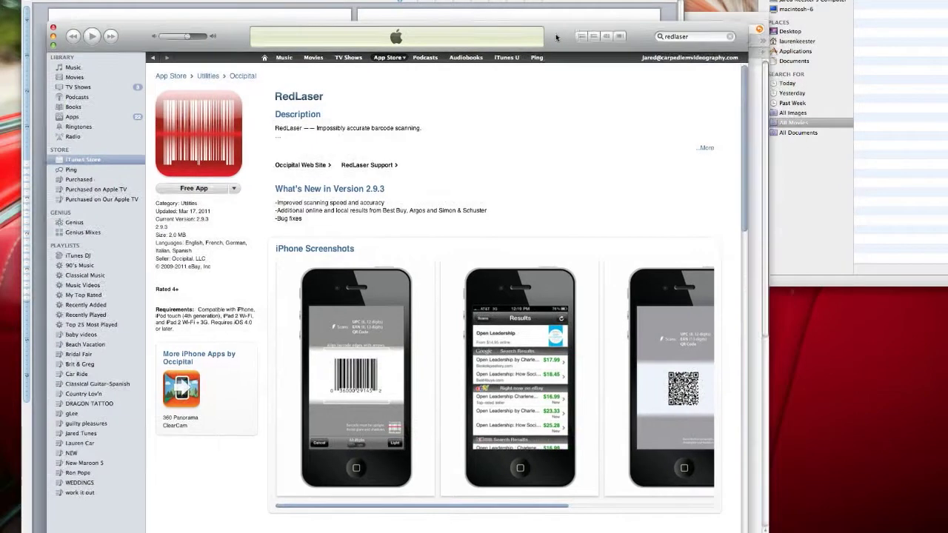
Browse RedLaser's iPhone screenshots of barcode scanning, price results and QR code reading.
drag(598, 36, 570, 31)
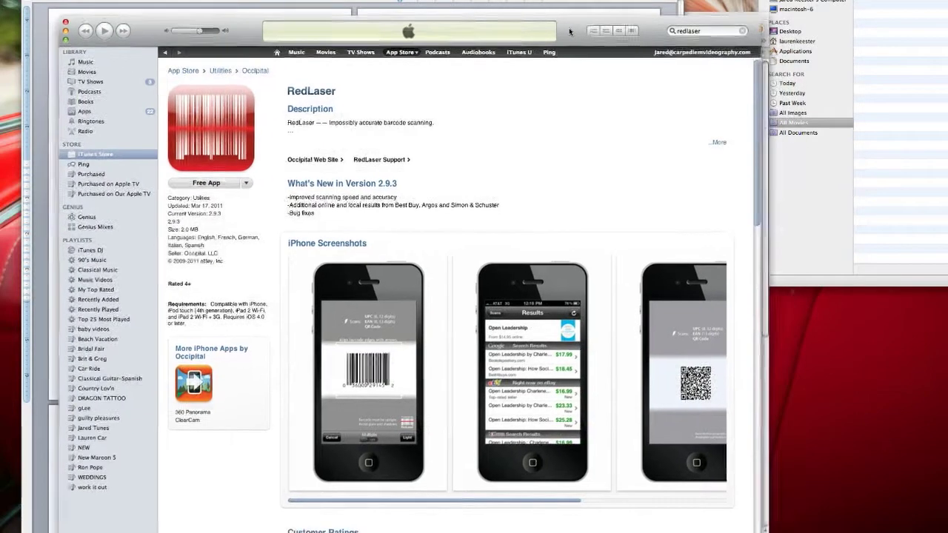
scroll(400, 396, right, 5)
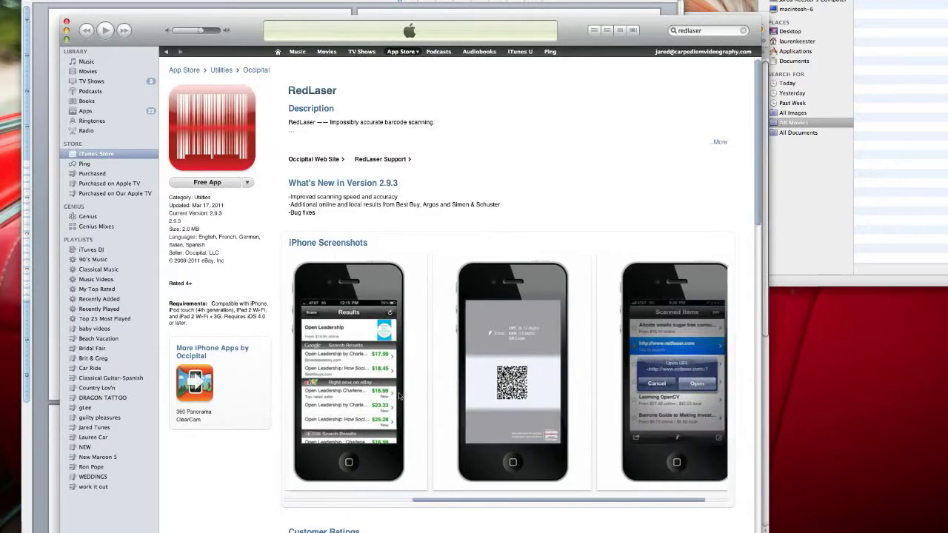
scroll(399, 396, right, 2)
scroll(399, 396, left, 7)
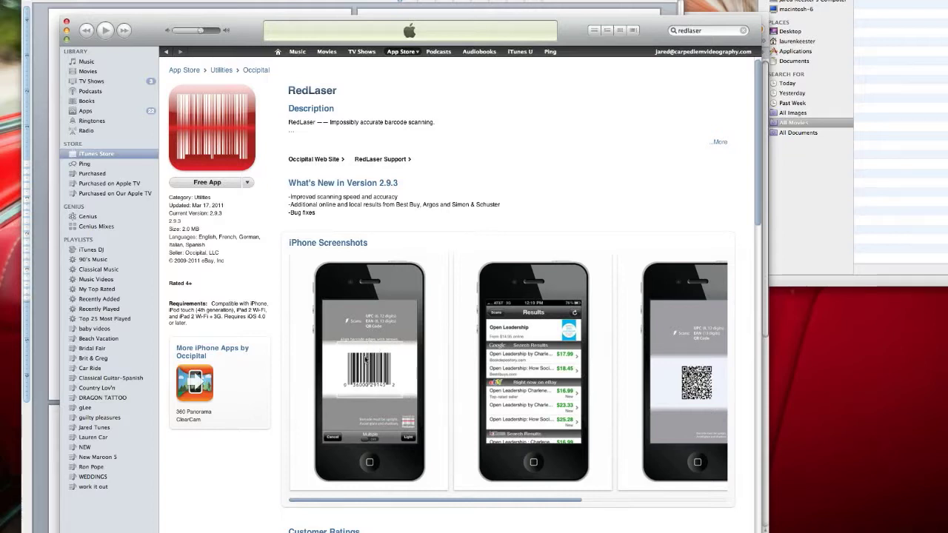
scroll(366, 359, right, 2)
scroll(451, 376, right, 5)
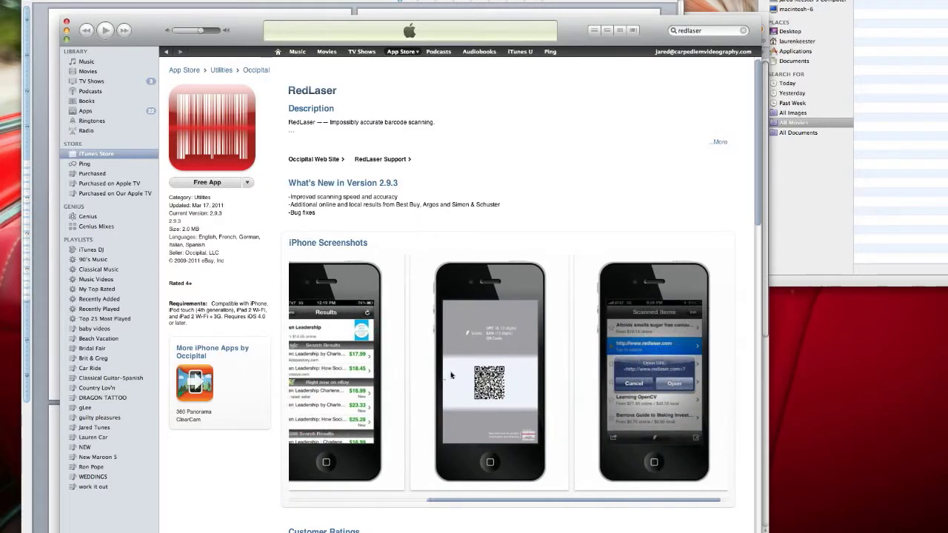